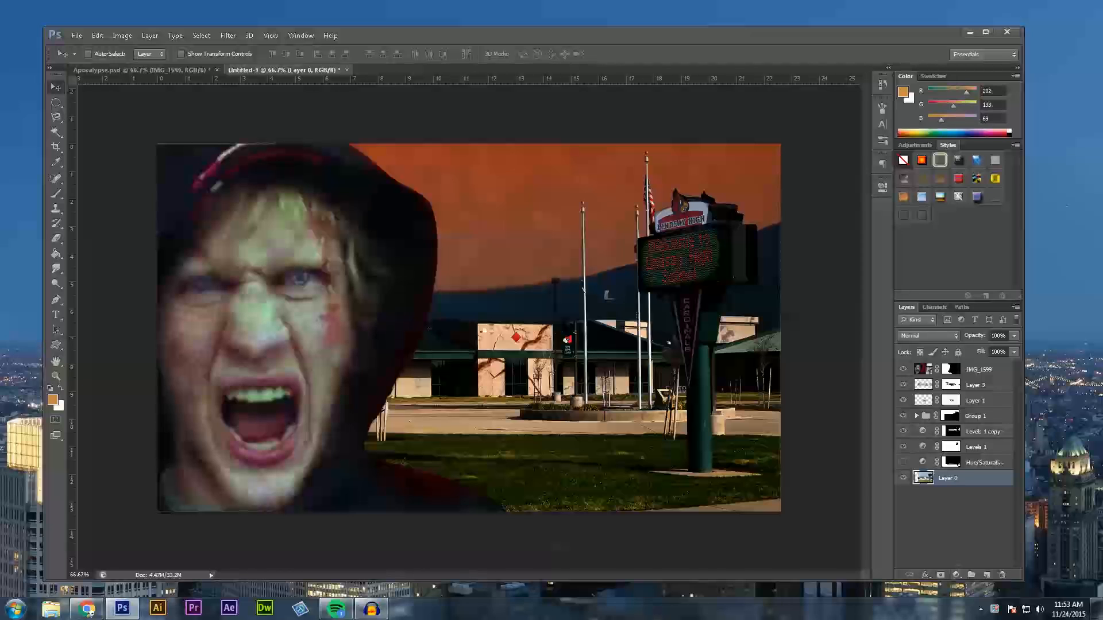
Add a Hue/Saturation adjustment layer above Layer 0, desaturate its Reds range, and compare the image with and without it
left_click(956, 575)
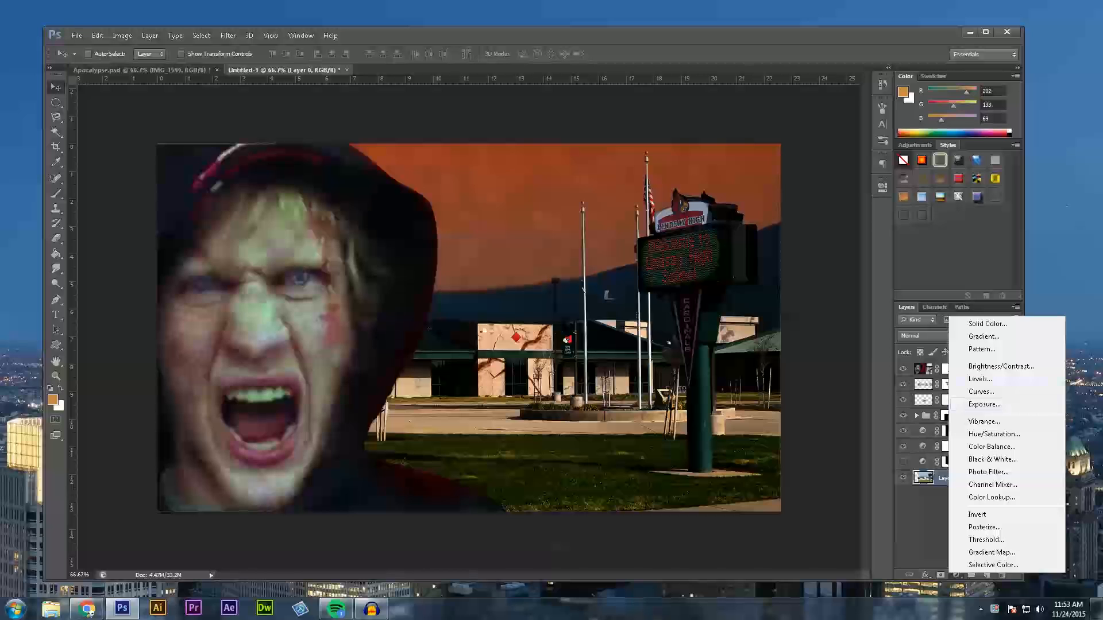
left_click(994, 434)
left_click(793, 229)
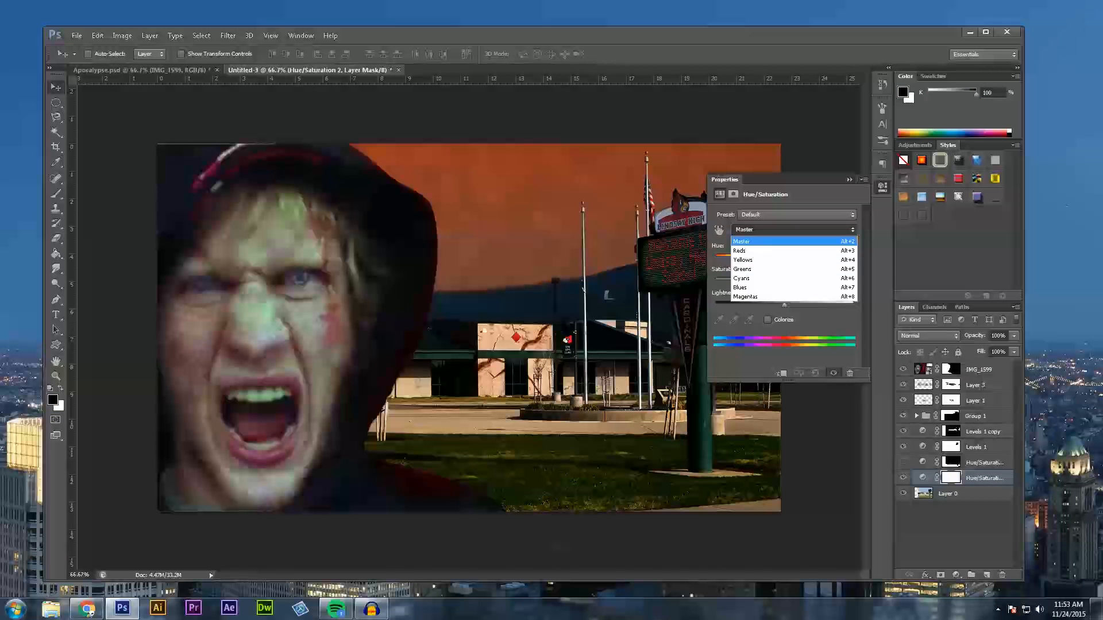
key("Escape")
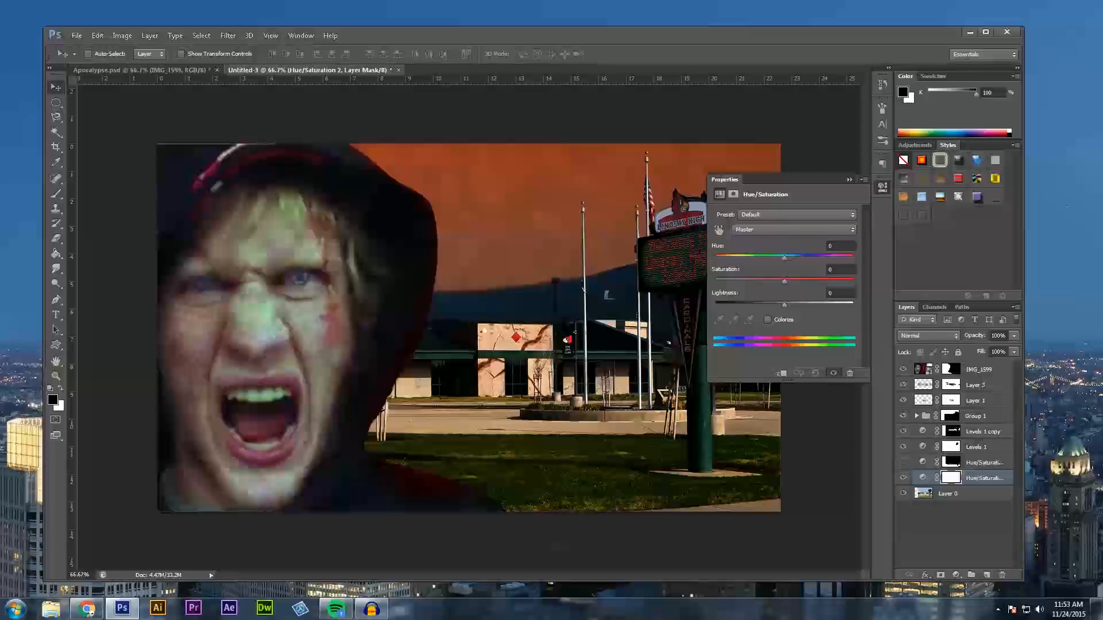
left_click(793, 229)
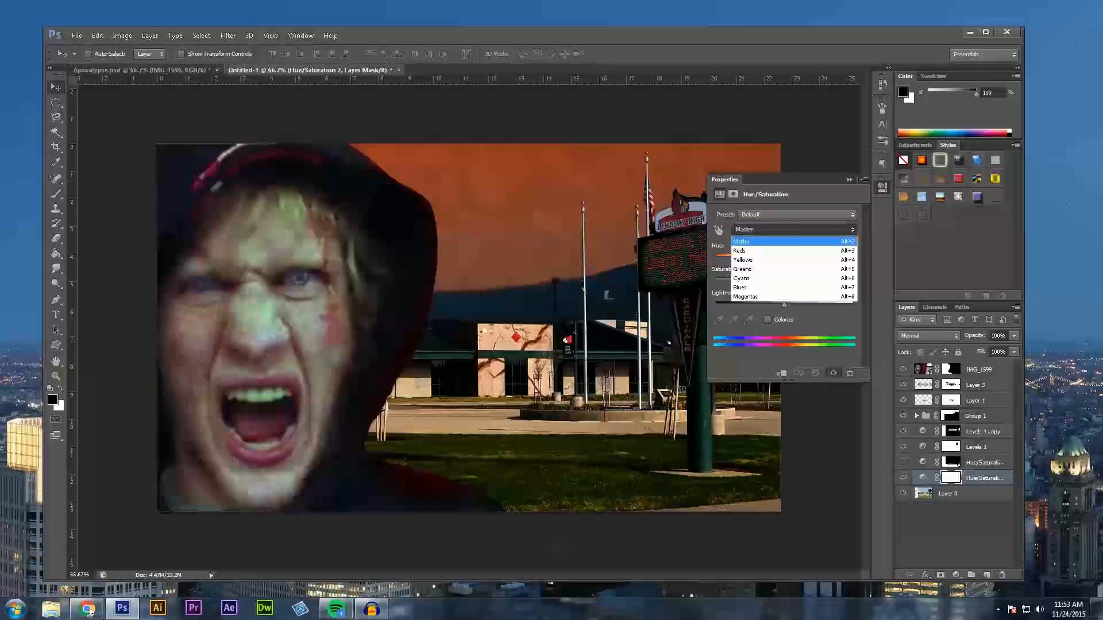
key("Down")
key("Return")
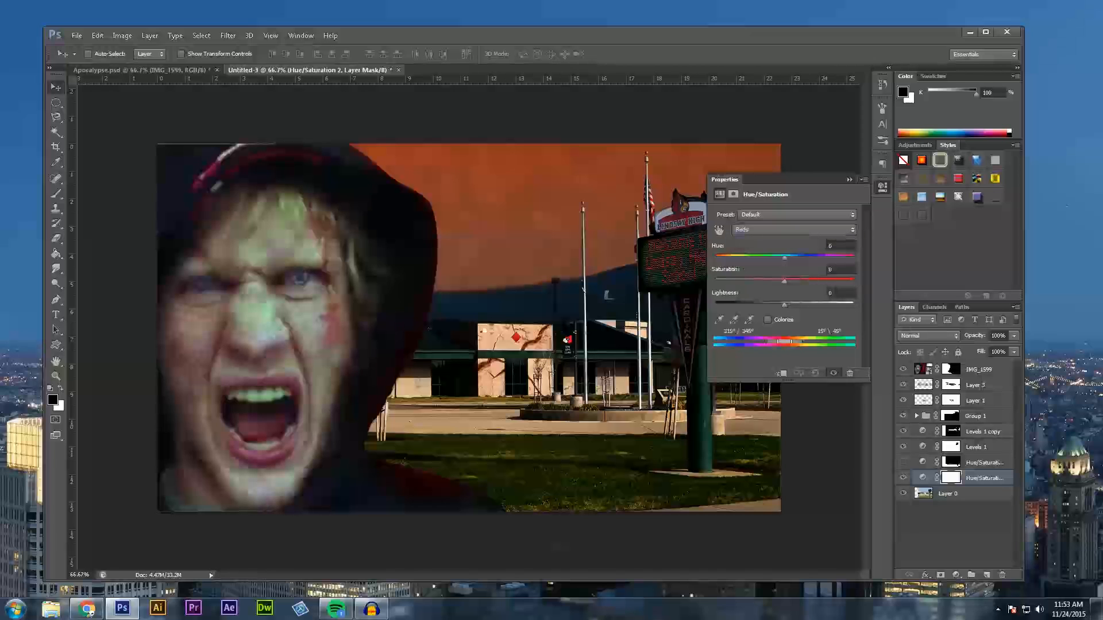
left_click_drag(784, 258, 749, 304)
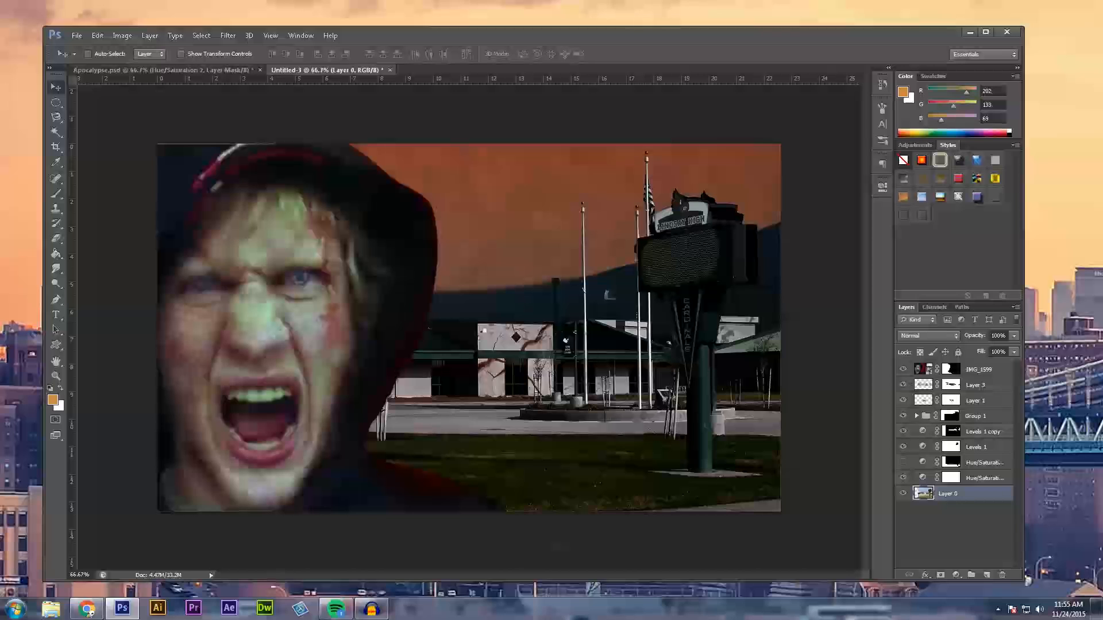
left_click(903, 478)
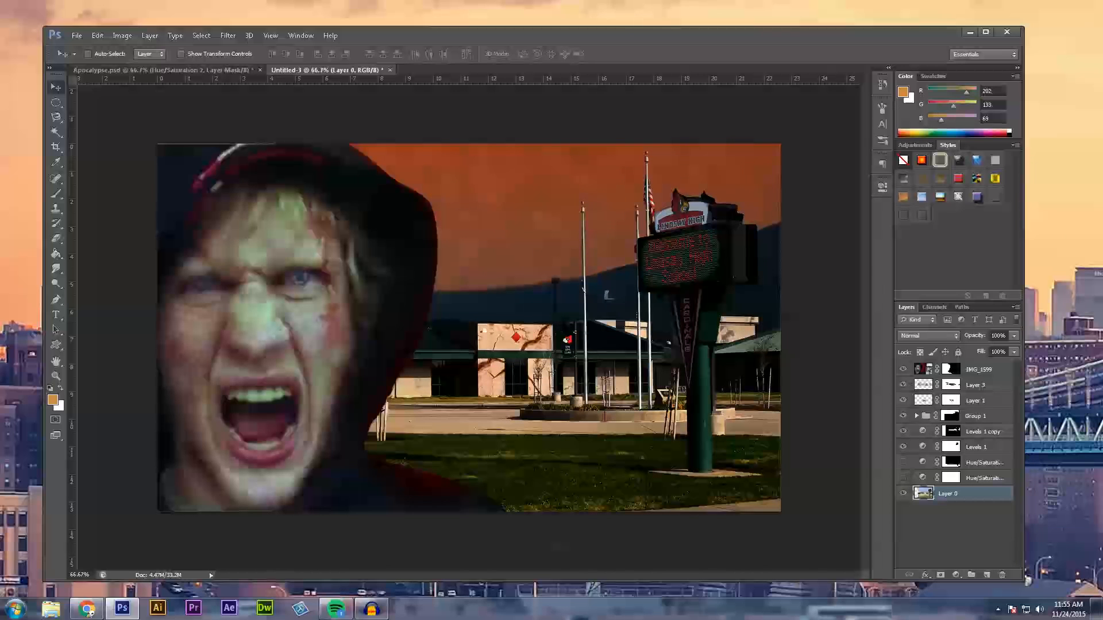
left_click(903, 478)
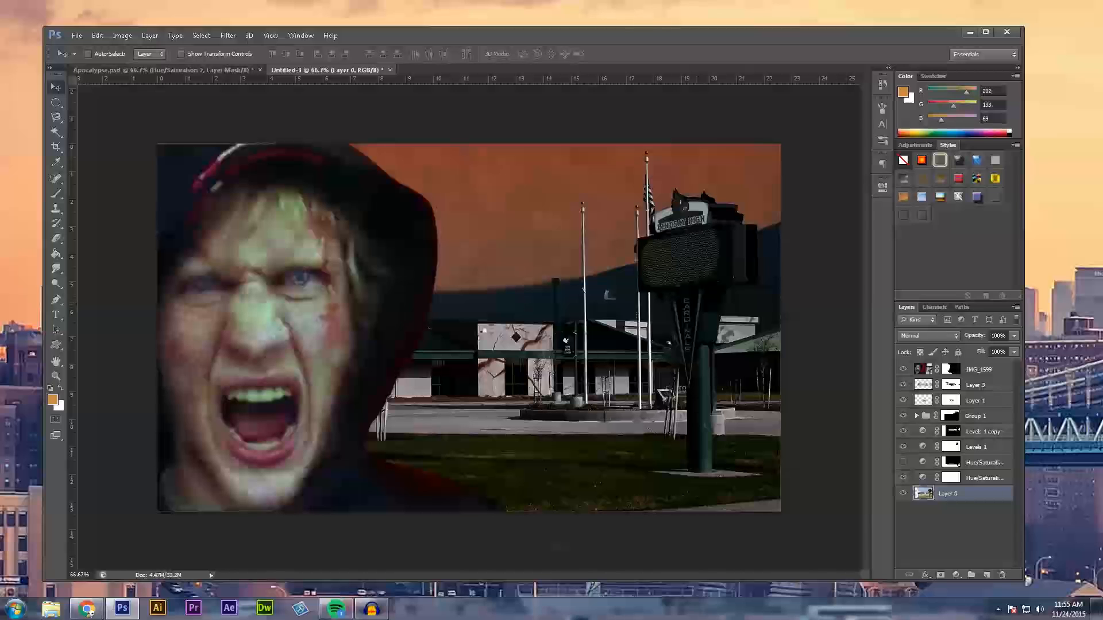
Add a two-line text reading "GO" and "ZOMBIES" in the sky, directly above Layer 0 in the layer stack
key("p")
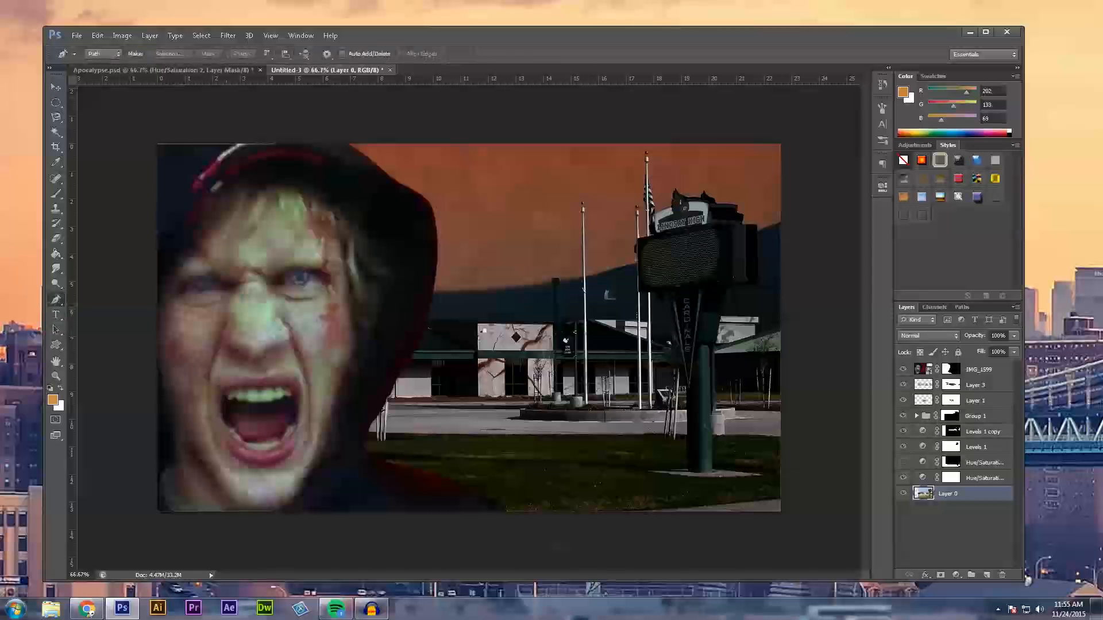
key("v")
key("t")
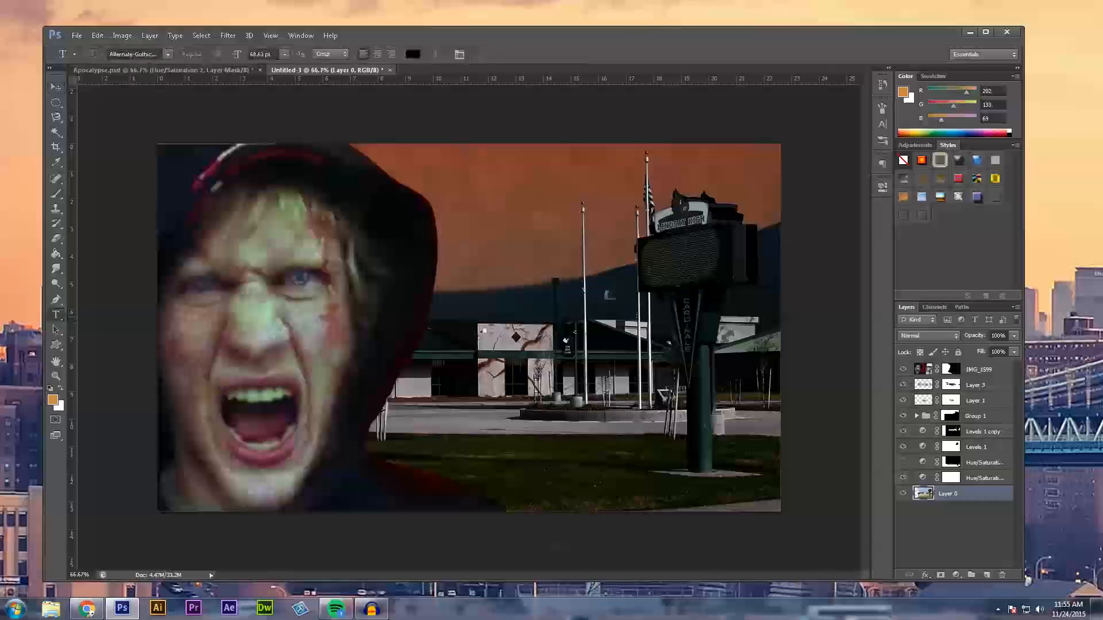
left_click(482, 246)
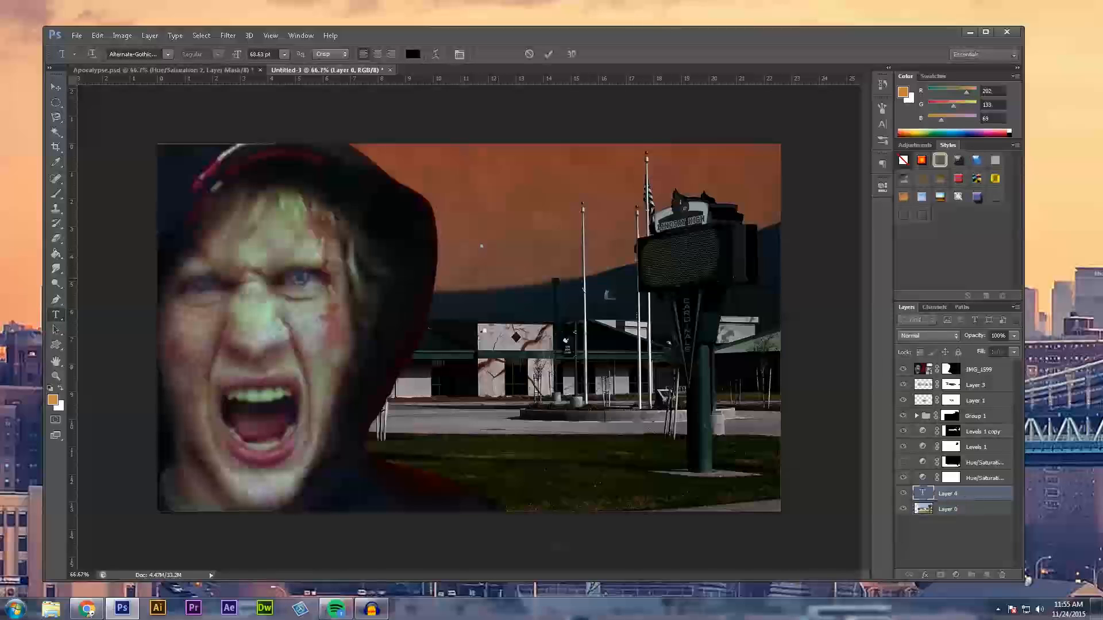
type("GO")
key("Return")
type("S")
key("BackSpace")
type("ZOMBIES")
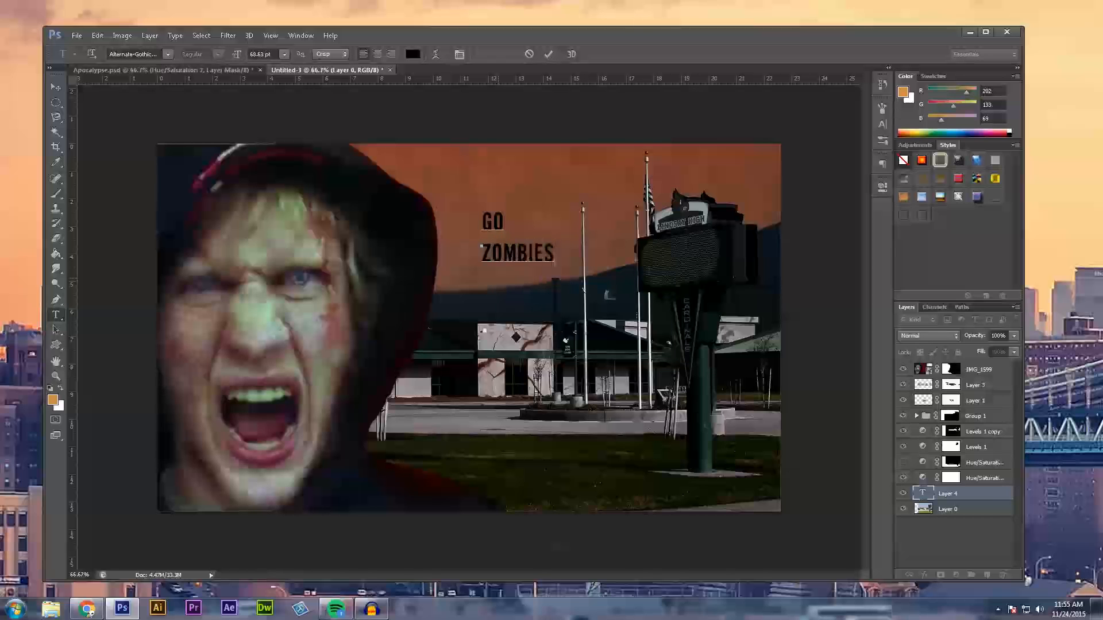
Centre-align the two lines of text and shift the text slightly within the sky
left_click_drag(503, 223, 482, 223)
left_click(554, 252)
key("ctrl+a")
left_click(378, 54)
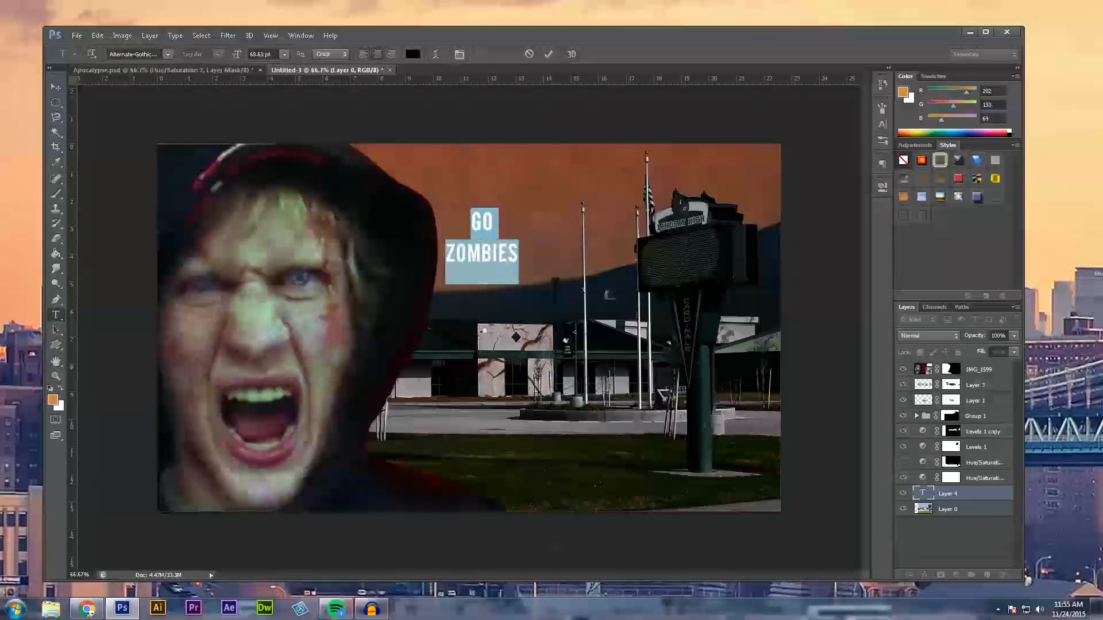
left_click(56, 87)
mouse_move(510, 200)
left_mouse_down()
mouse_move(718, 198)
mouse_move(520, 194)
left_mouse_up()
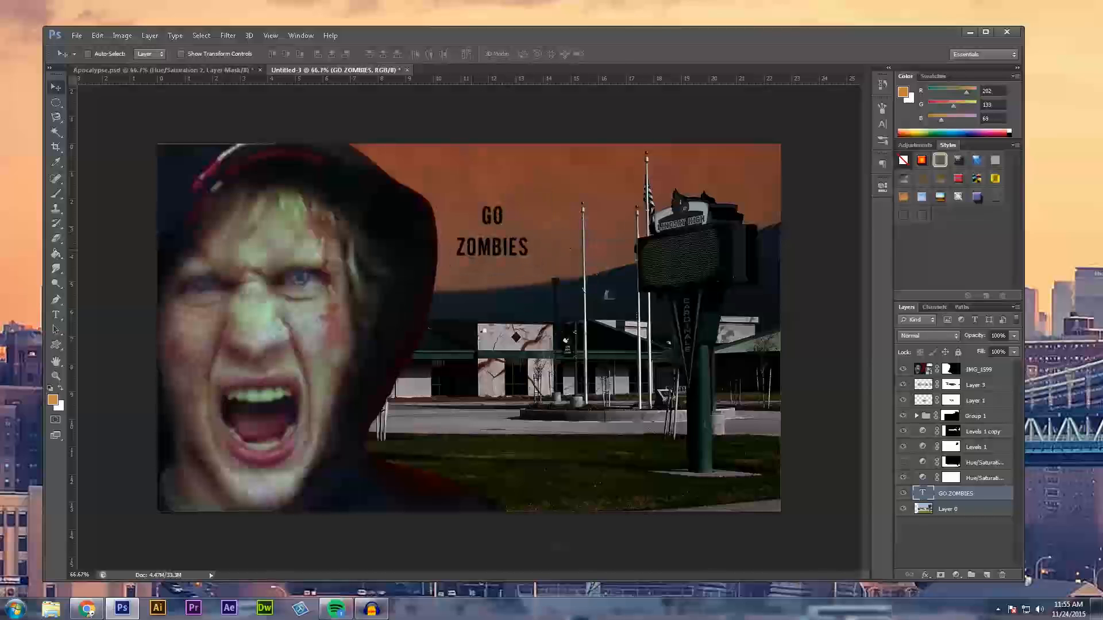
Change the font of the entire GO ZOMBIES text to Dot Matrix
key("t")
left_click(476, 251)
left_click(526, 251)
key("ctrl+a")
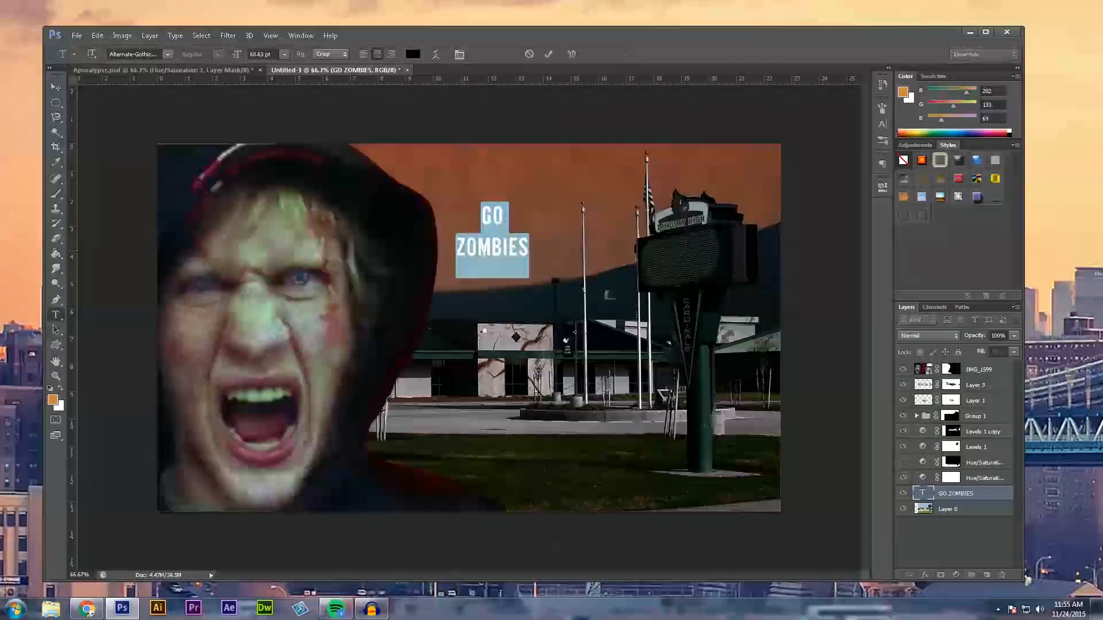
left_click(167, 54)
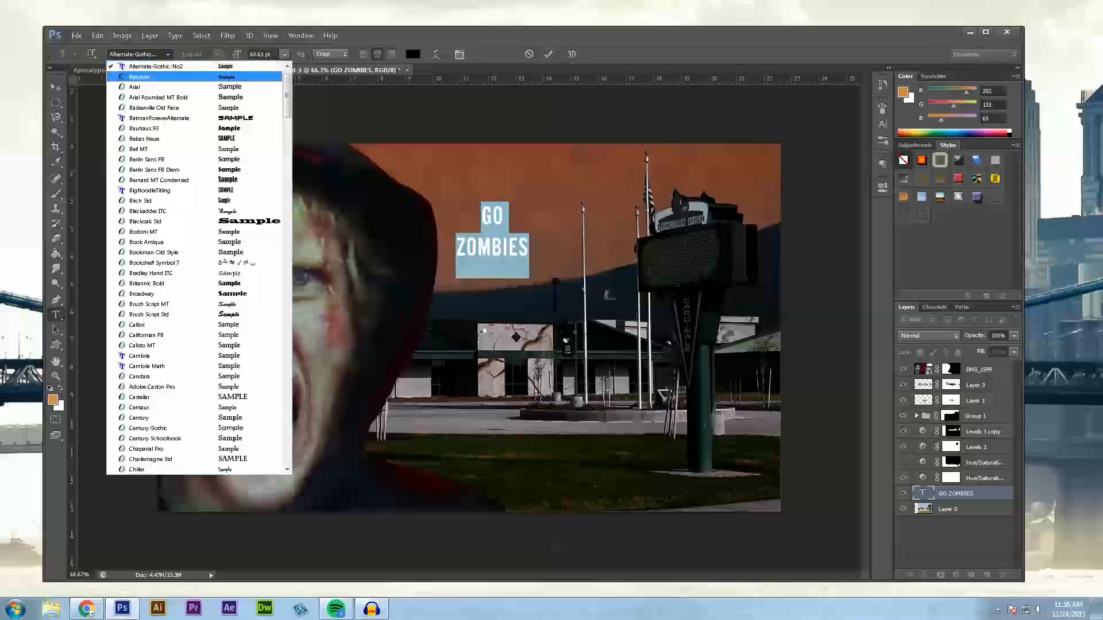
scroll(198, 268, "up", 1)
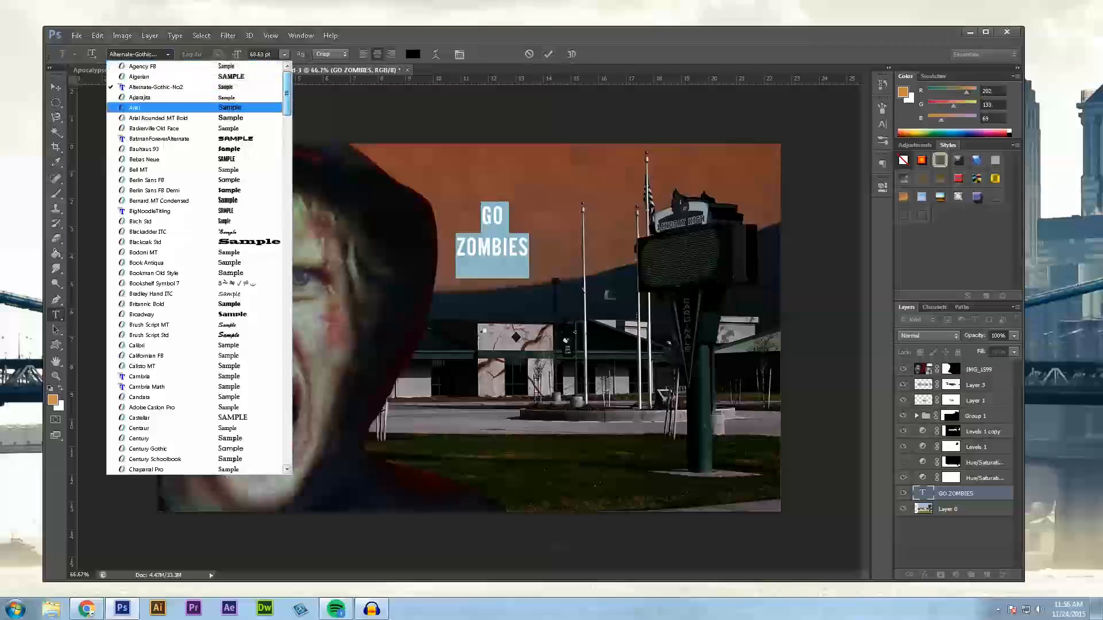
scroll(198, 268, "down", 8)
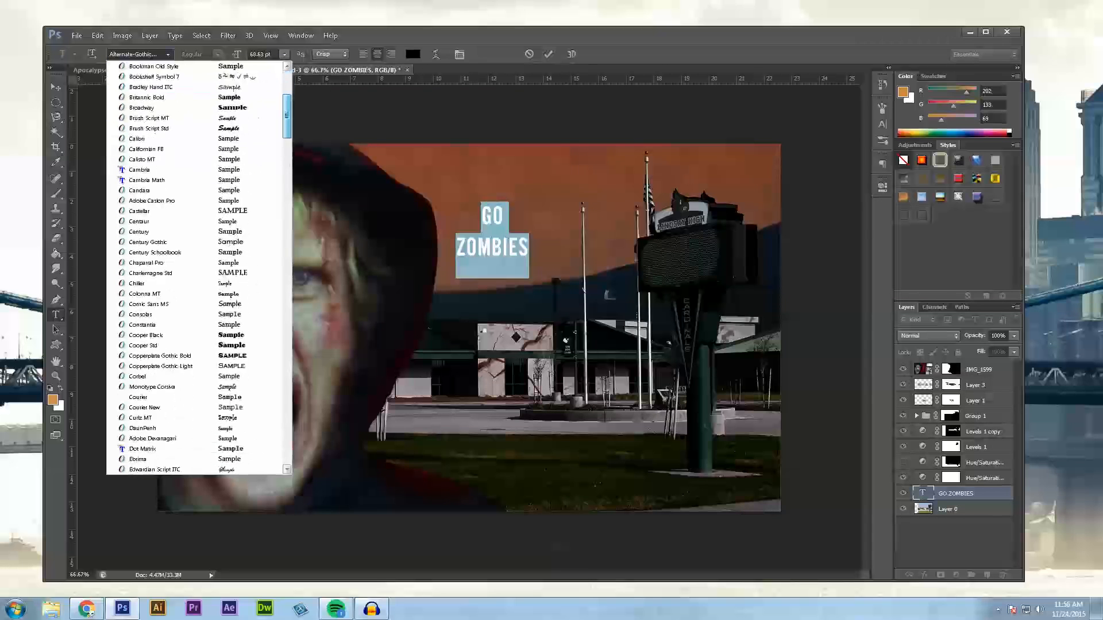
scroll(198, 268, "down", 3)
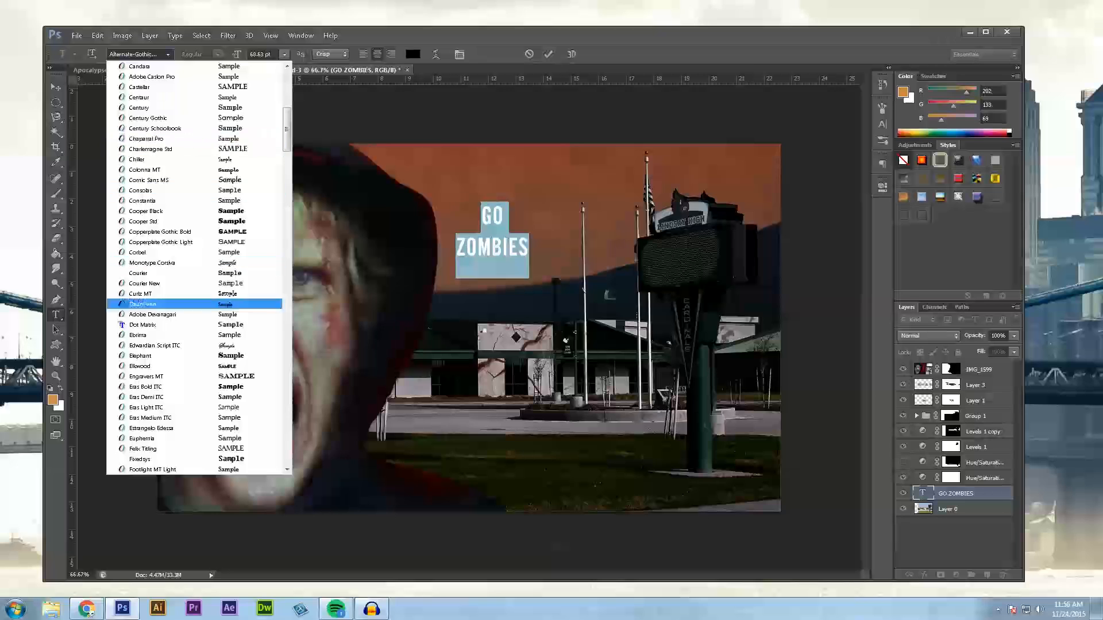
left_click(144, 325)
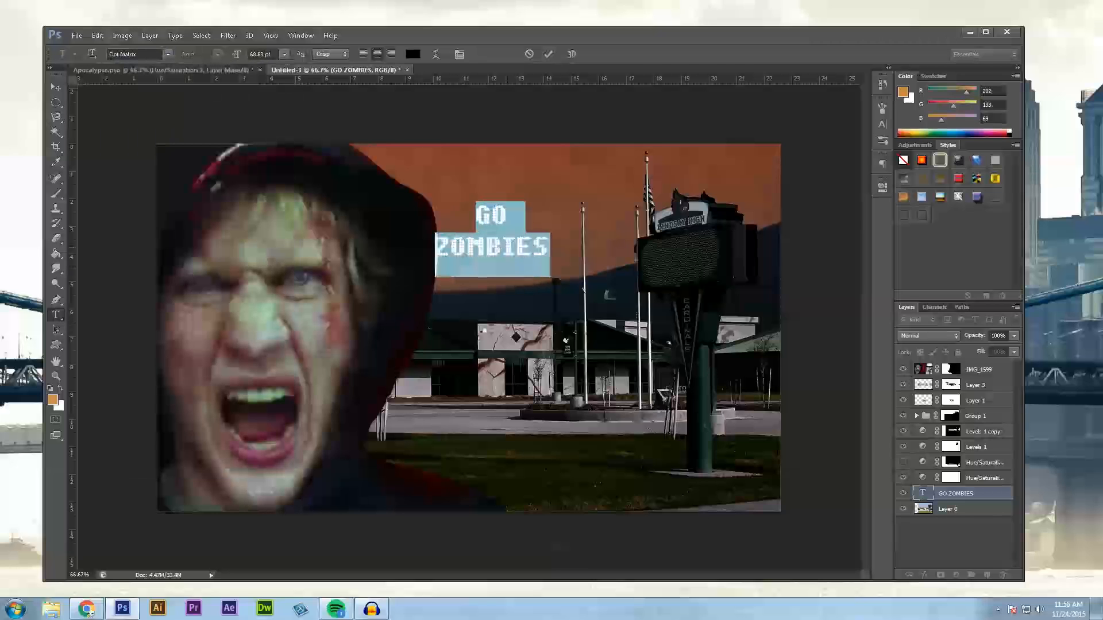
Set the GO ZOMBIES text colour to light grey (bebebe)
left_click(492, 241)
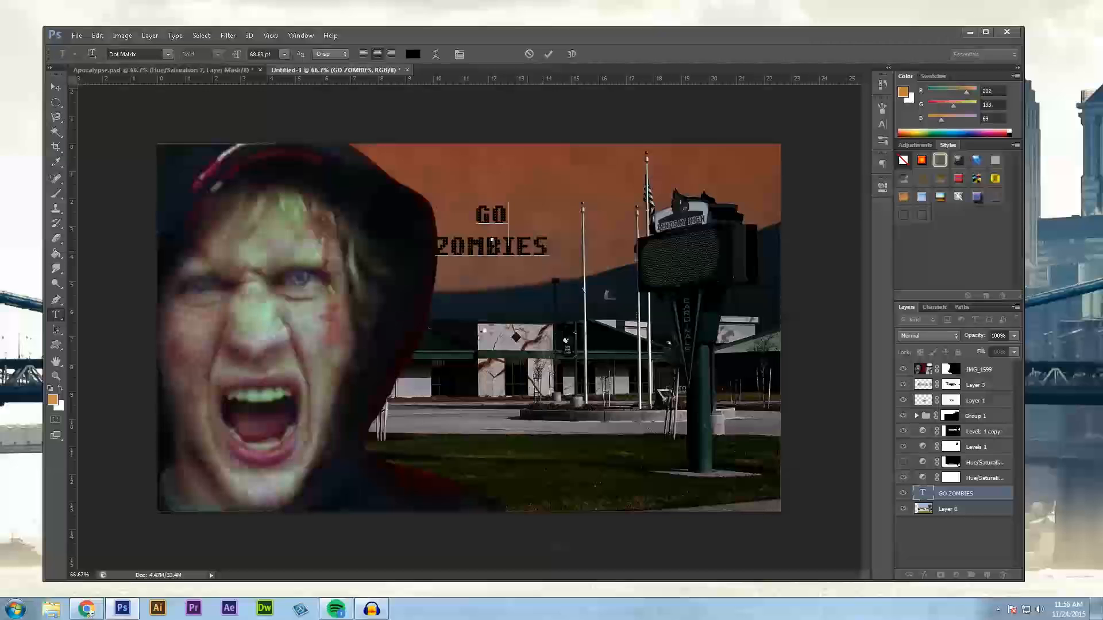
key("shift+Left")
key("shift+Left")
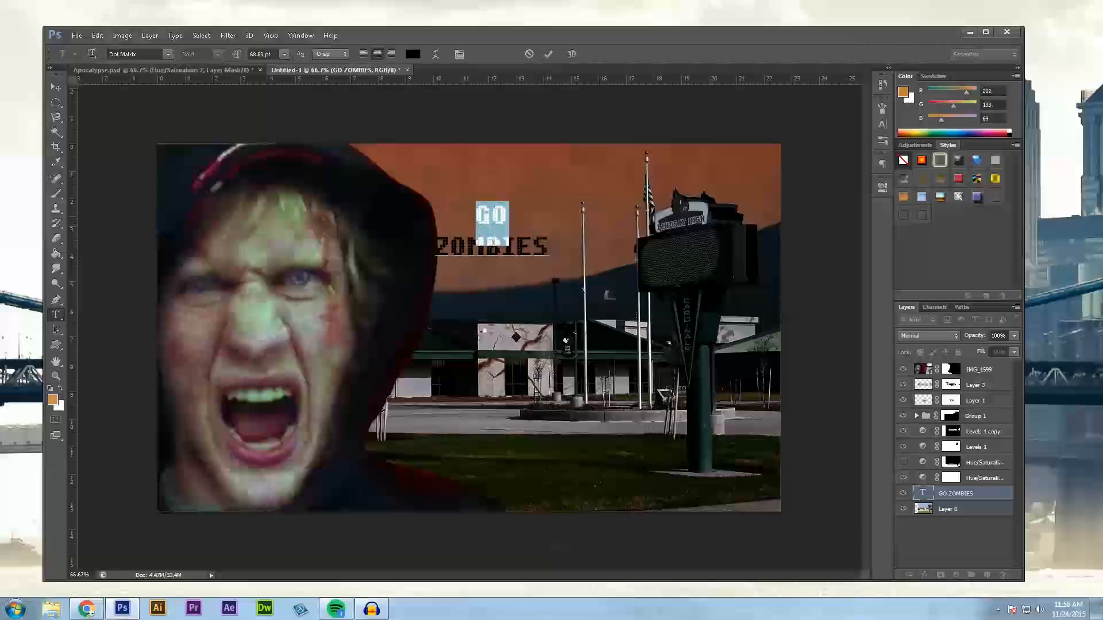
key("Right")
key("ctrl+a")
left_click(413, 54)
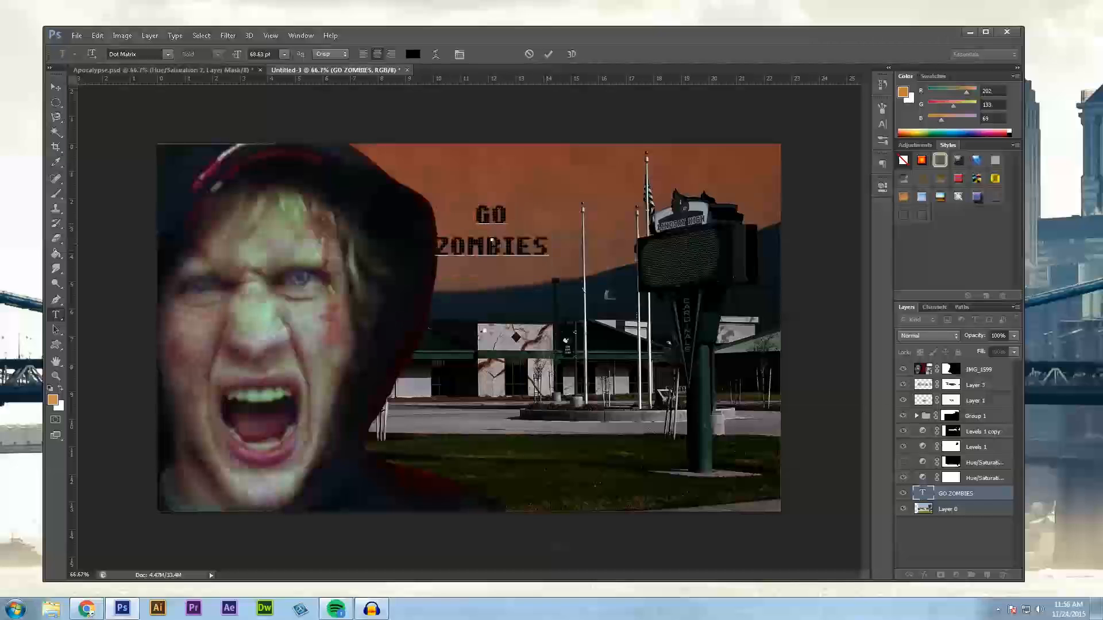
left_click_drag(817, 368, 817, 267)
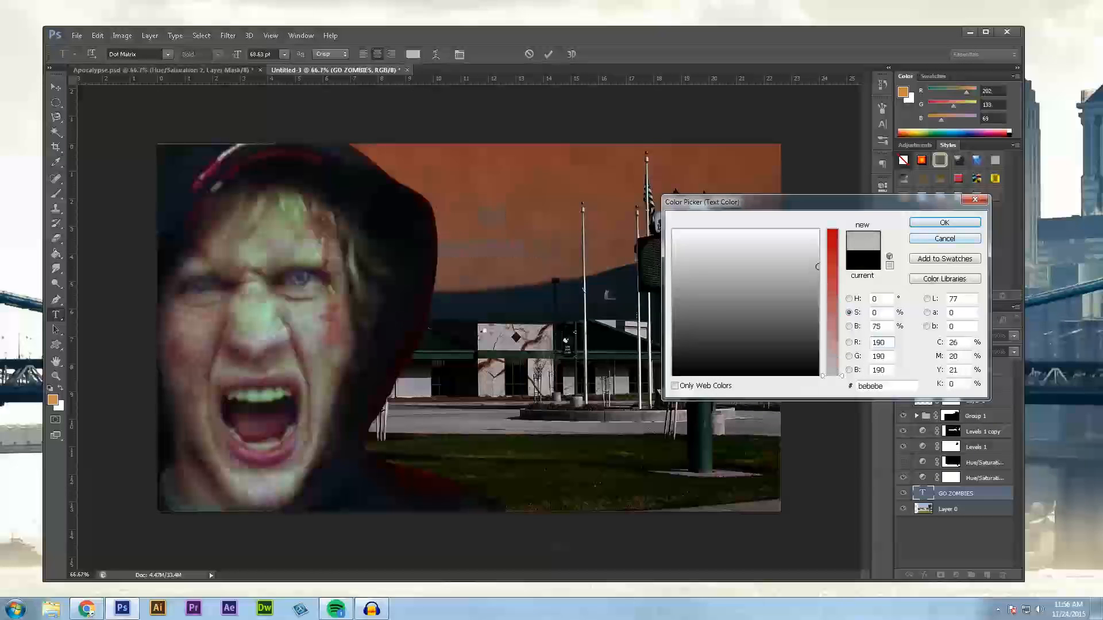
left_click(945, 222)
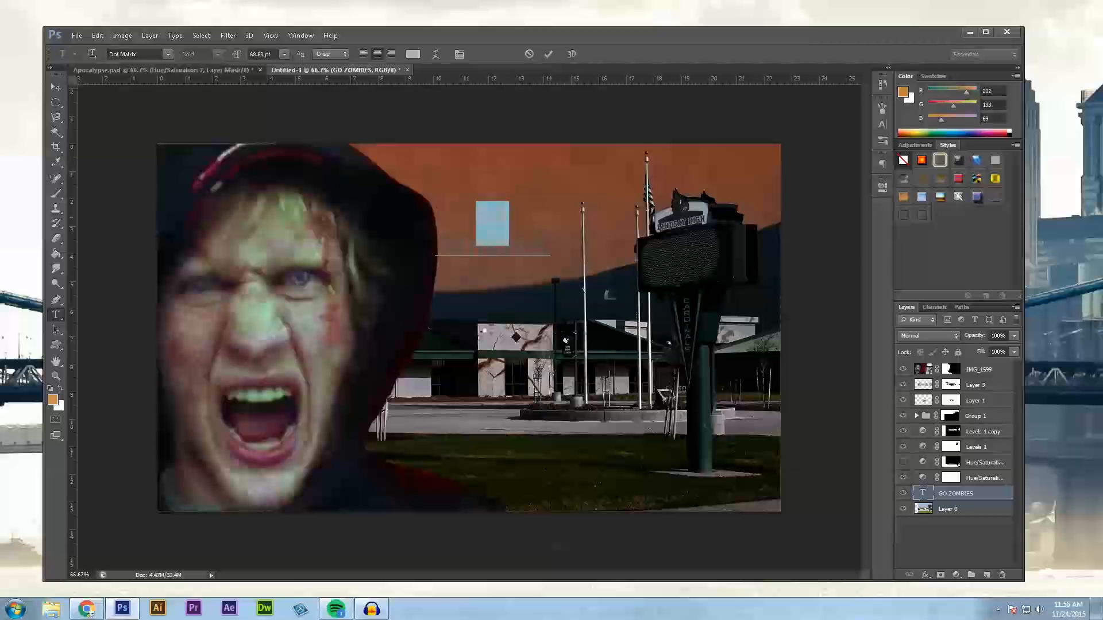
Enlarge the word GO so that it is clearly bigger than ZOMBIES below it
left_click(269, 54)
key("Up")
key("Up")
key("Up")
key("Up")
key("Up")
key("Up")
key("Up")
key("Up")
key("Up")
key("Up")
key("Up")
key("Up")
key("Up")
key("Up")
key("Up")
key("Up")
key("Up")
key("Up")
key("Up")
key("Up")
key("Up")
key("Up")
key("Up")
key("Up")
key("Up")
key("Up")
key("Up")
key("Up")
key("Up")
key("Up")
key("Up")
key("Up")
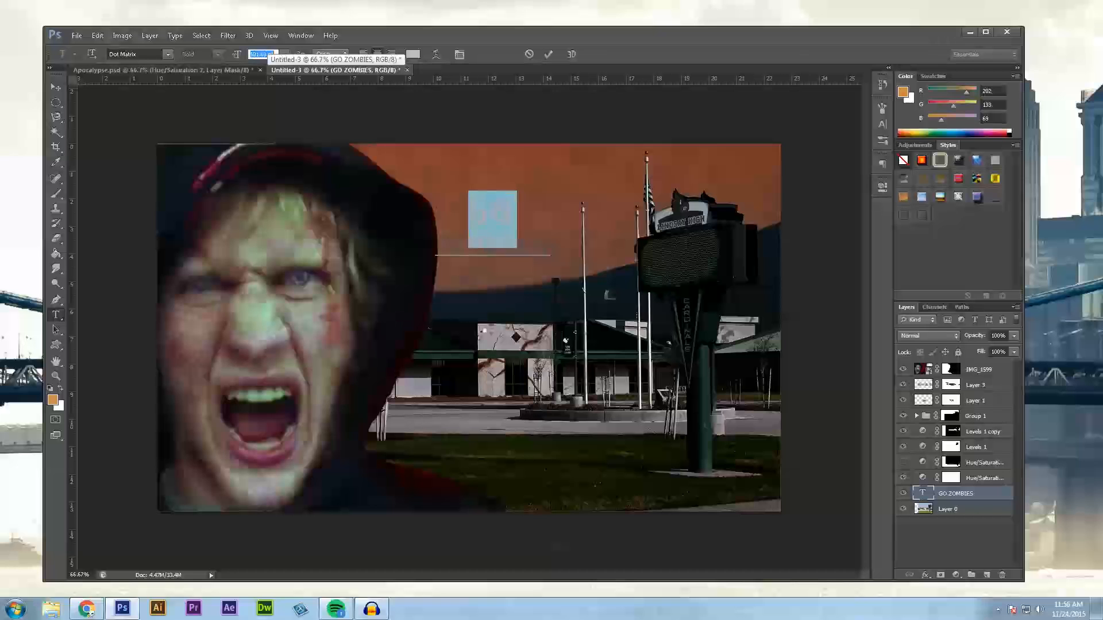
key("Up")
key("Up")
key("Up")
key("Up")
key("Up")
key("Up")
key("Up")
key("Up")
key("Up")
key("Up")
key("Up")
key("Up")
key("Up")
key("Up")
key("Up")
key("Up")
key("Up")
key("Up")
key("Up")
key("Up")
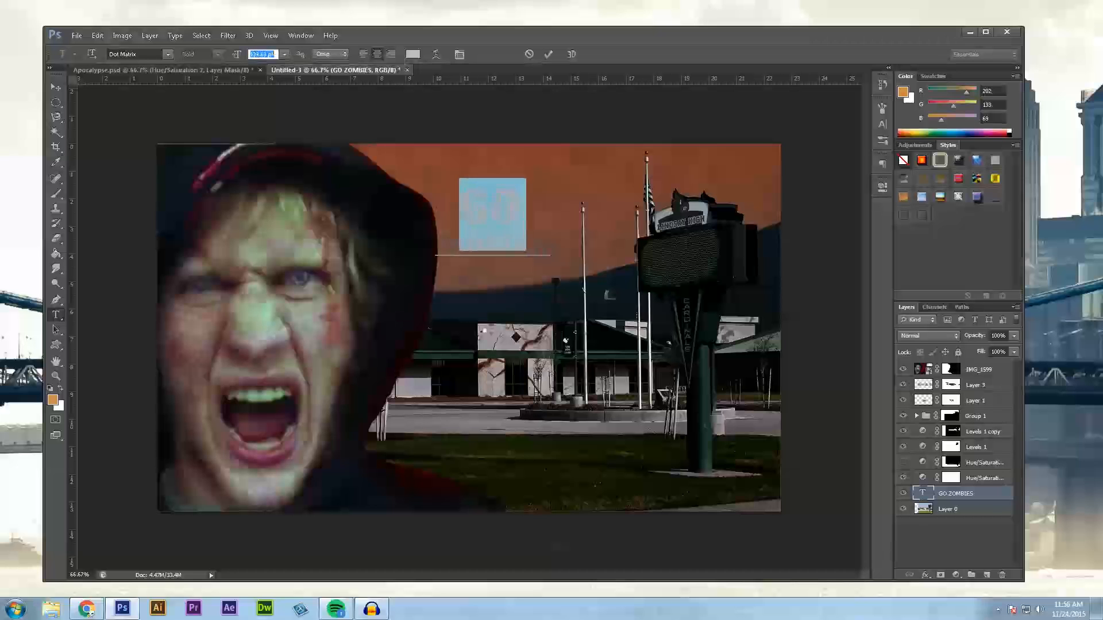
Recolour both lines of the text to near-white (ececec)
left_click_drag(493, 210, 458, 209)
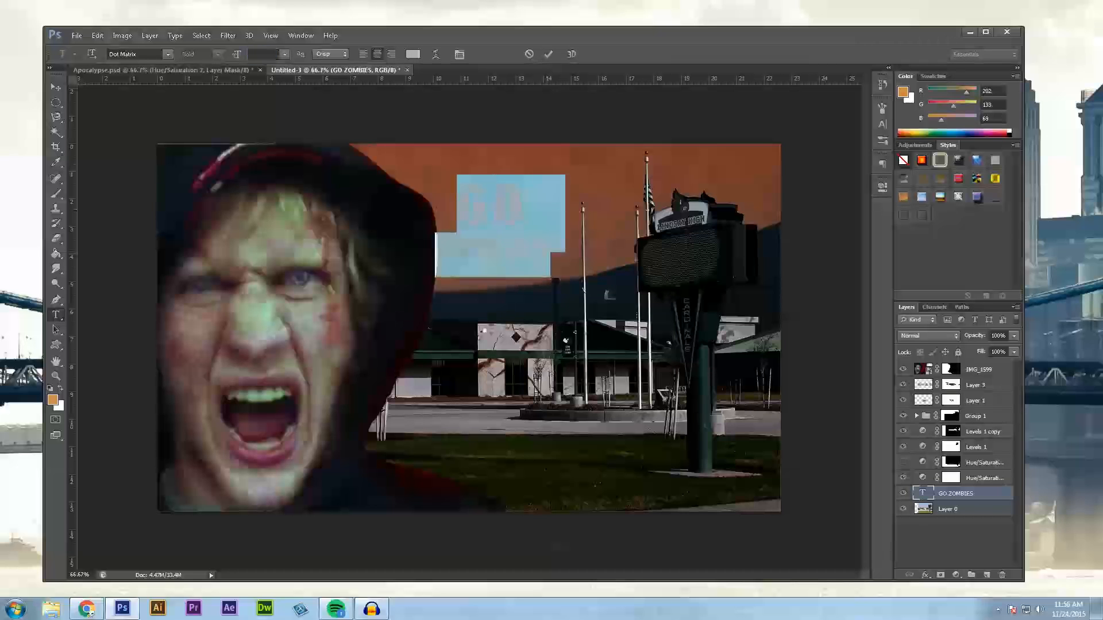
left_click(882, 124)
left_click(846, 173)
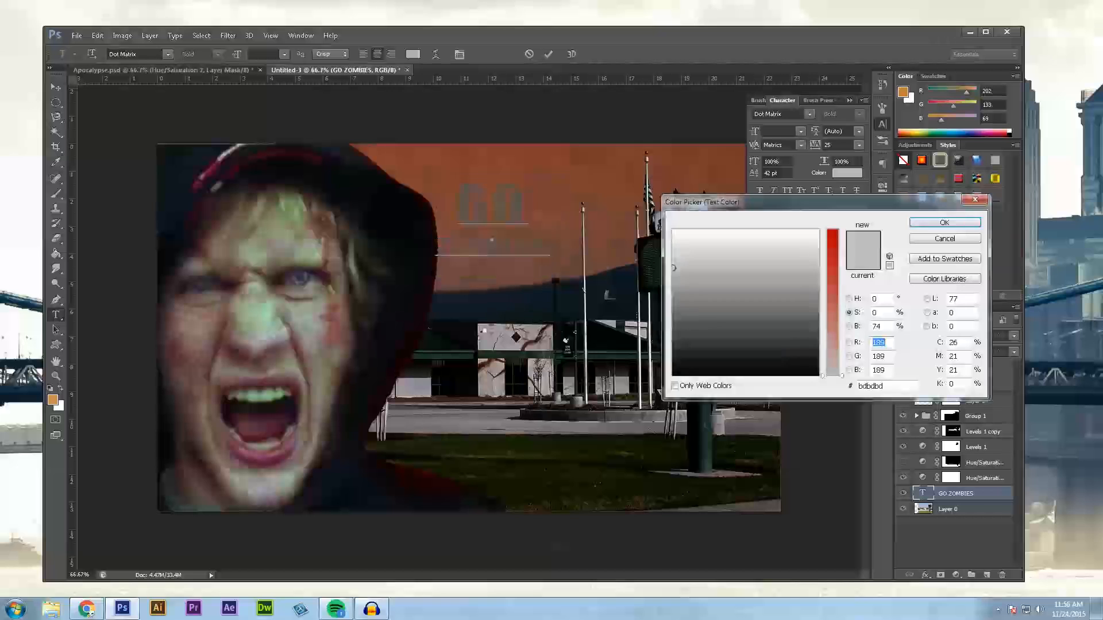
left_click_drag(746, 253, 817, 240)
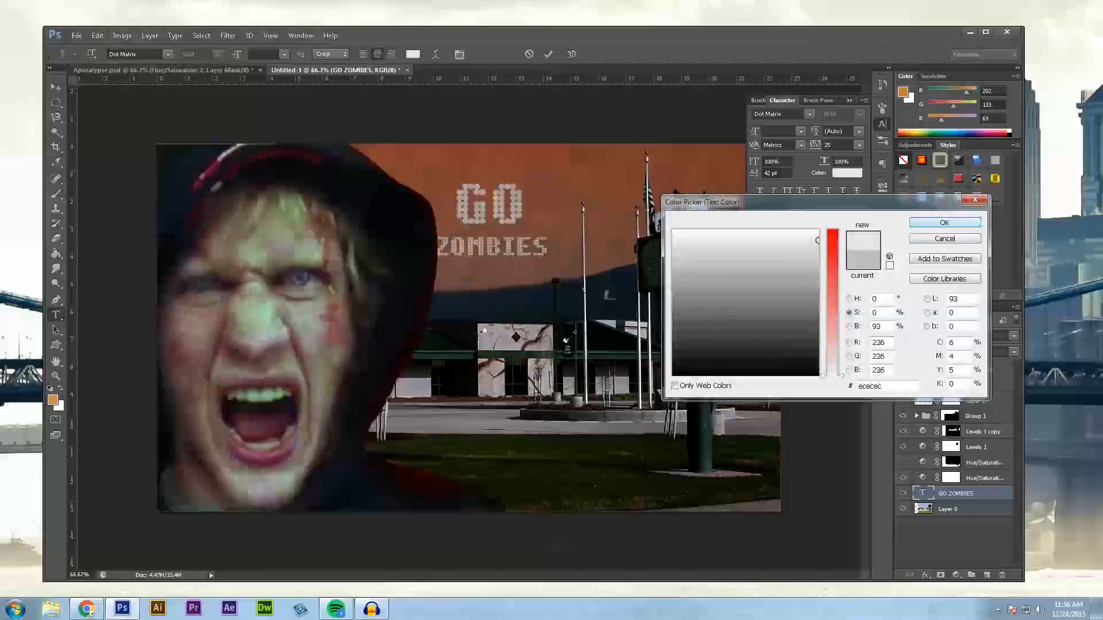
left_click(923, 221)
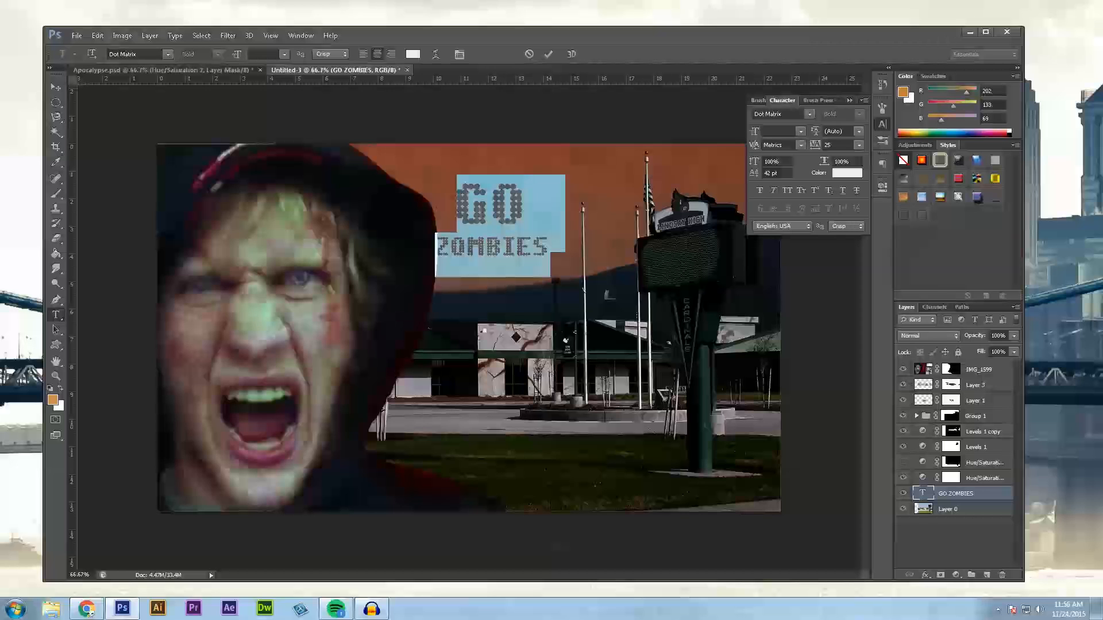
Tighten the leading of the text so ZOMBIES sits closer beneath GO
mouse_move(815, 131)
left_mouse_down()
mouse_move(796, 131)
mouse_move(820, 131)
left_mouse_up()
key("Up")
key("Up")
key("Up")
key("Up")
key("Up")
key("Up")
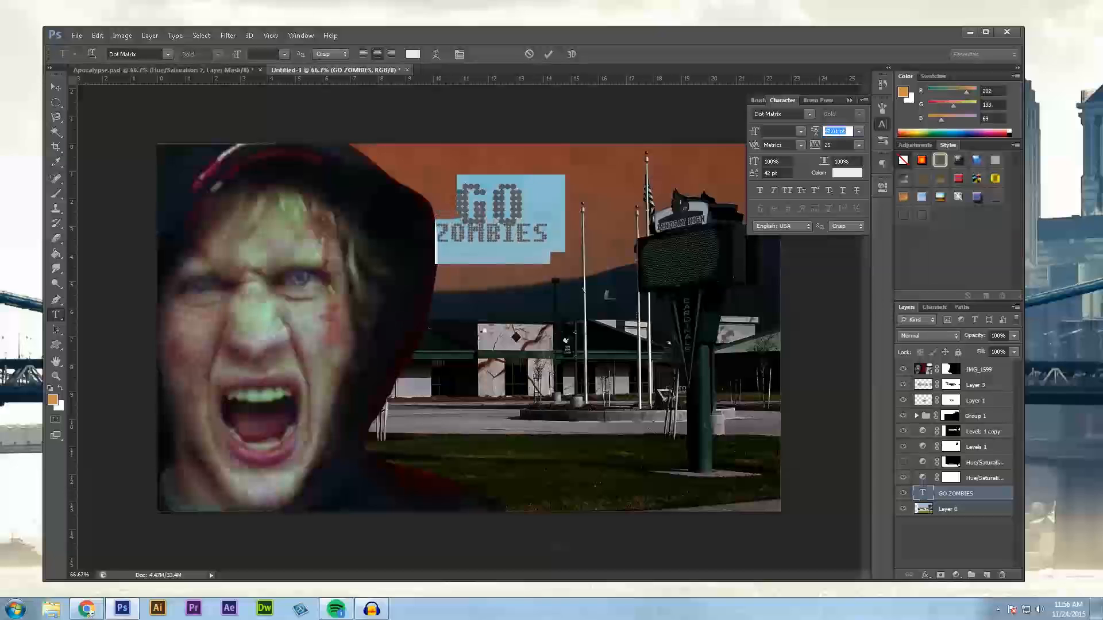
key("Up")
key("Up")
key("Up")
key("Up")
key("Up")
key("Up")
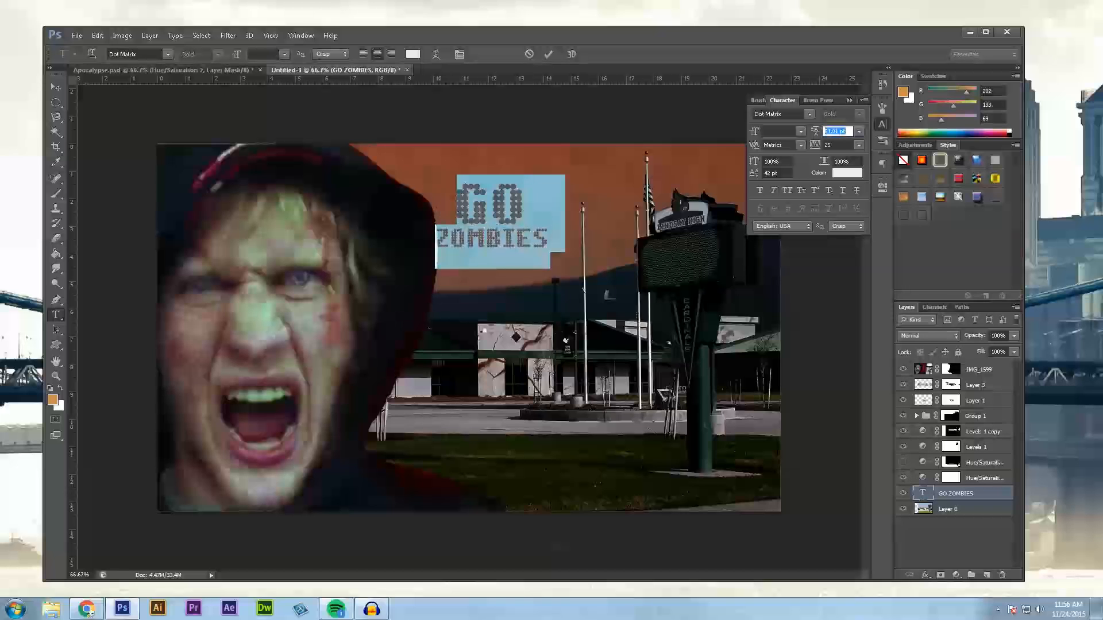
left_click(881, 124)
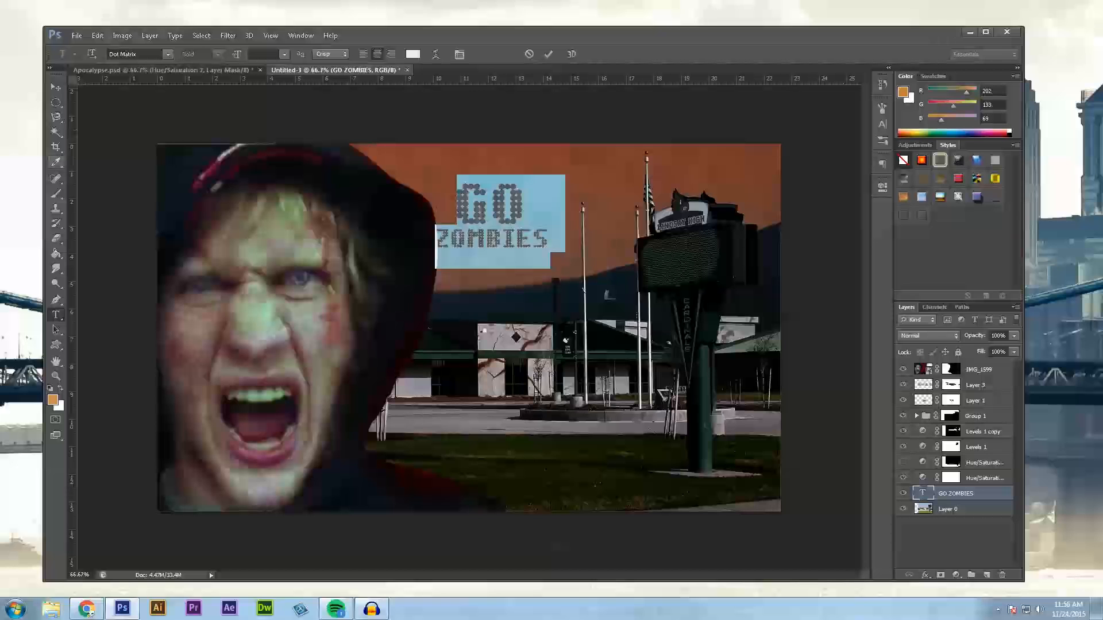
Move the GO ZOMBIES text onto the display of the school sign
left_click(56, 87)
left_click_drag(505, 211, 693, 259)
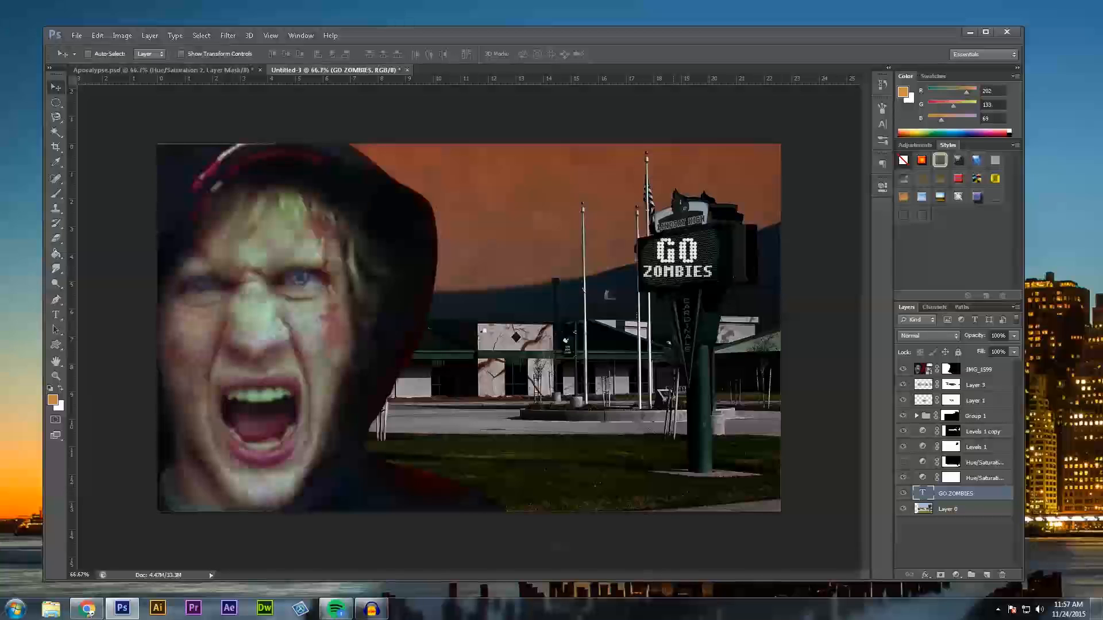
Rasterize the GO ZOMBIES text layer and cut all of its pixels to the clipboard
right_click(938, 493)
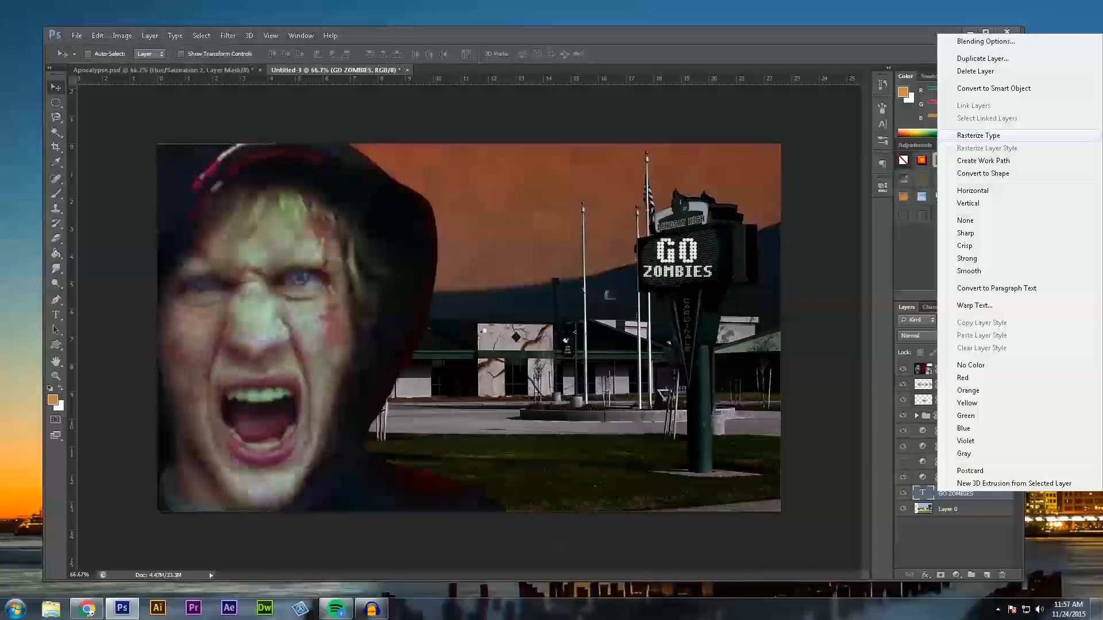
left_click(978, 135)
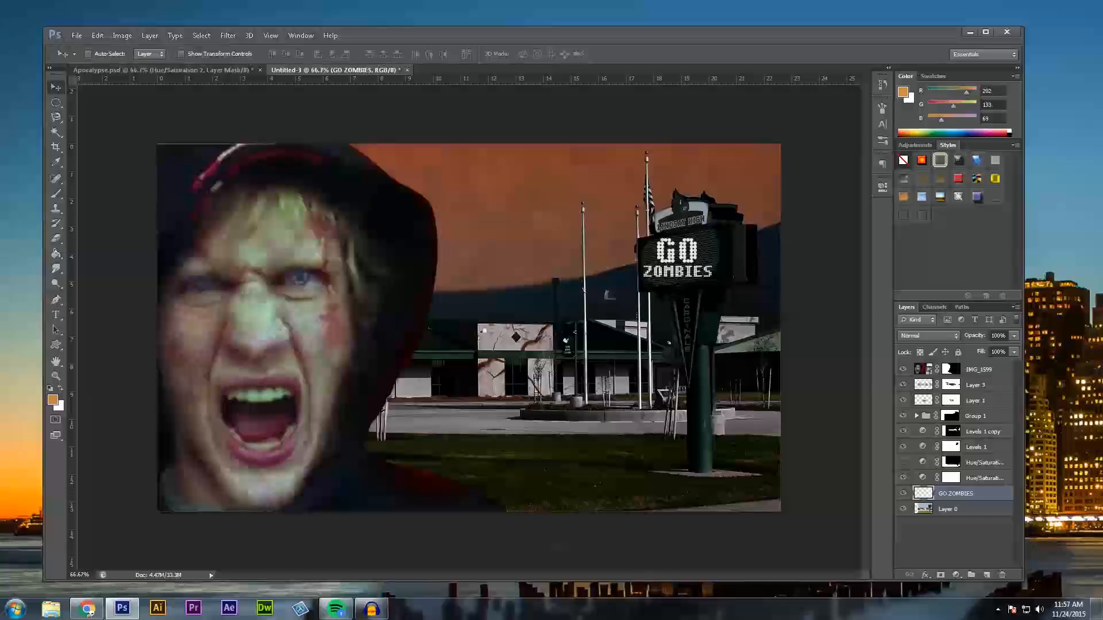
key("ctrl+a")
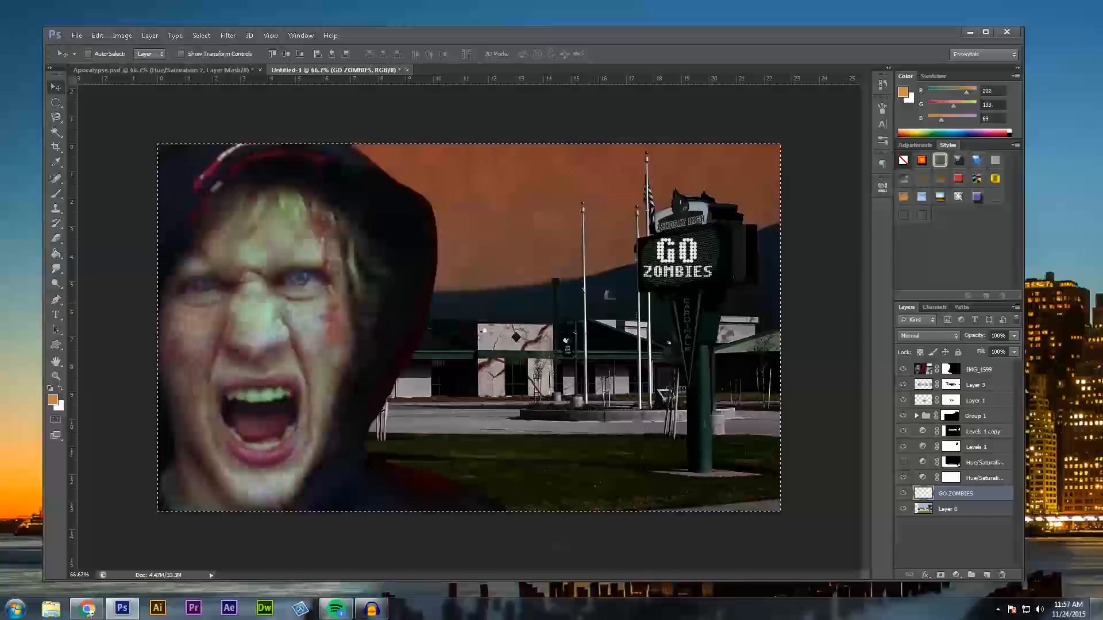
key("ctrl+x")
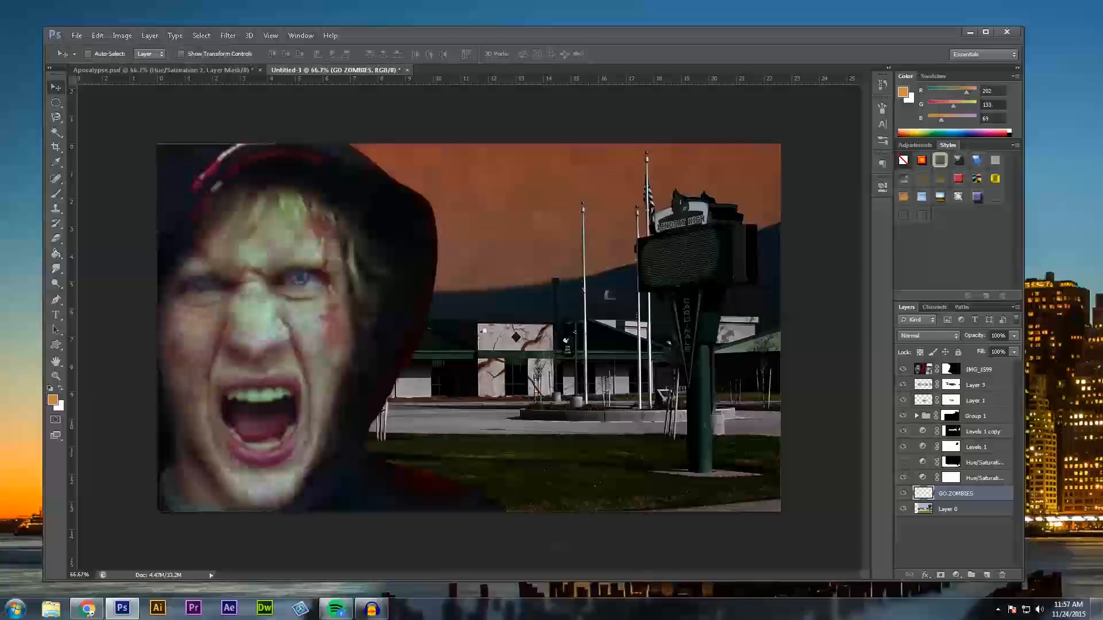
Define a Vanishing Point perspective plane whose four corners match the edges of the school sign's display
left_click(228, 35)
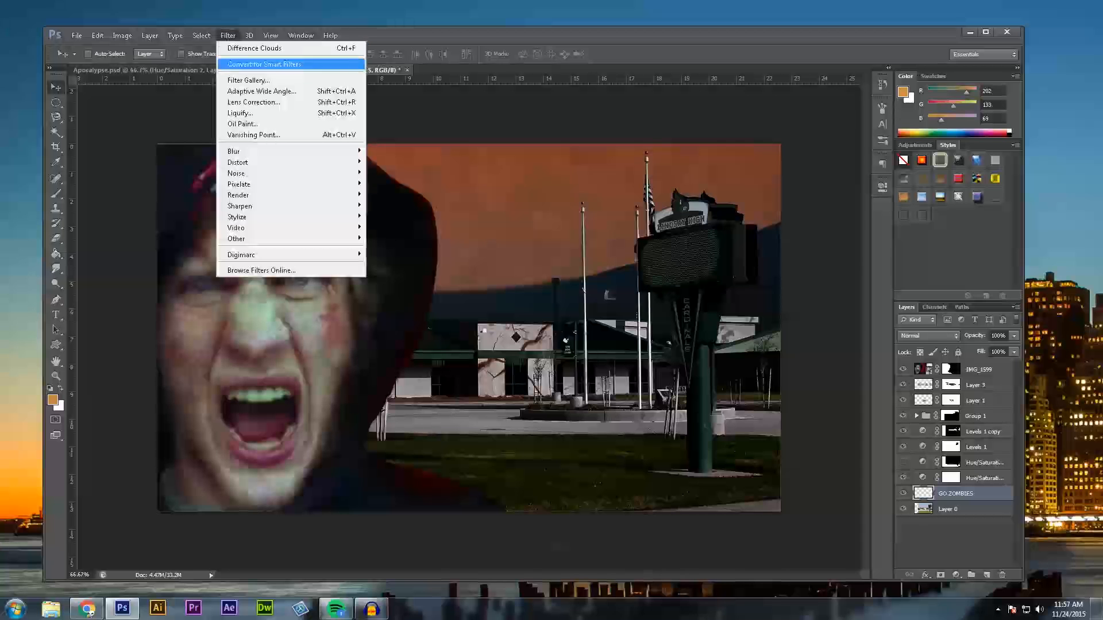
left_click(253, 135)
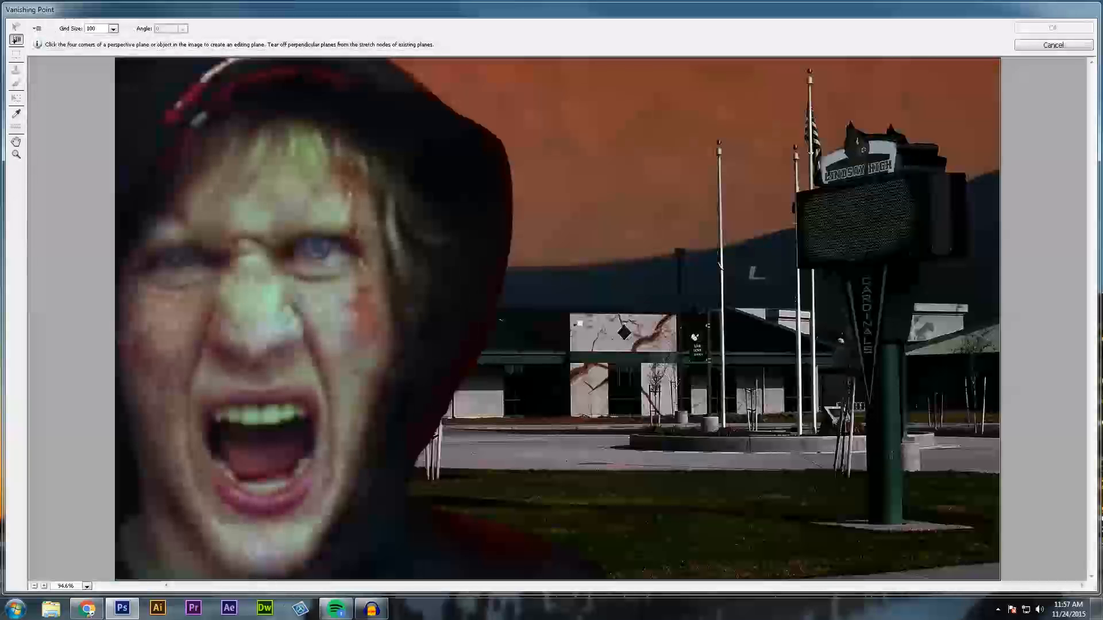
left_click(913, 172)
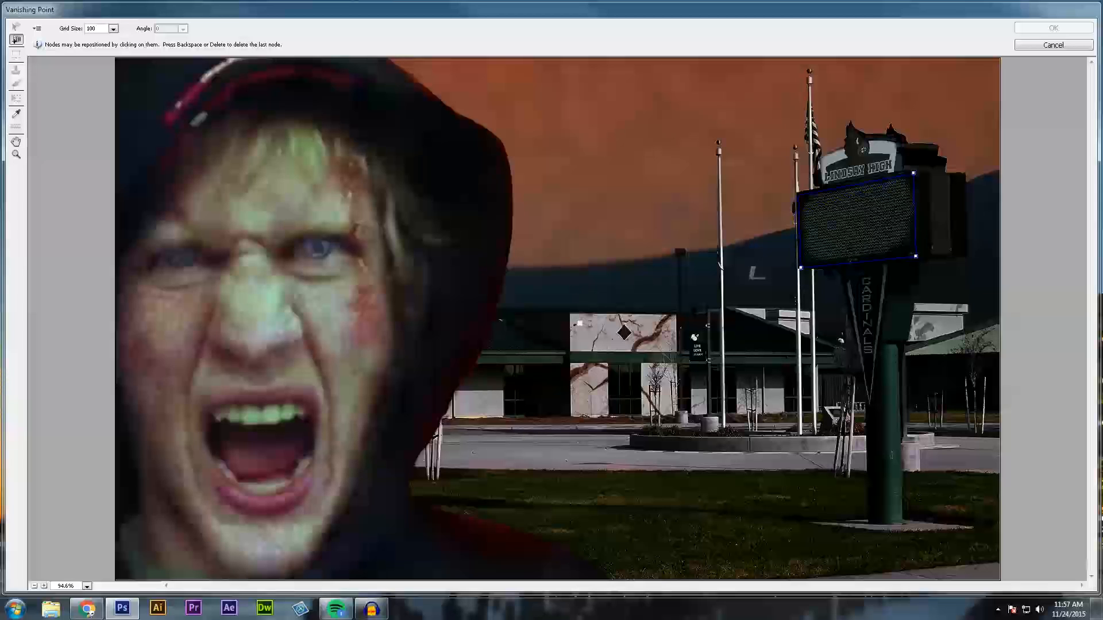
left_click(796, 195)
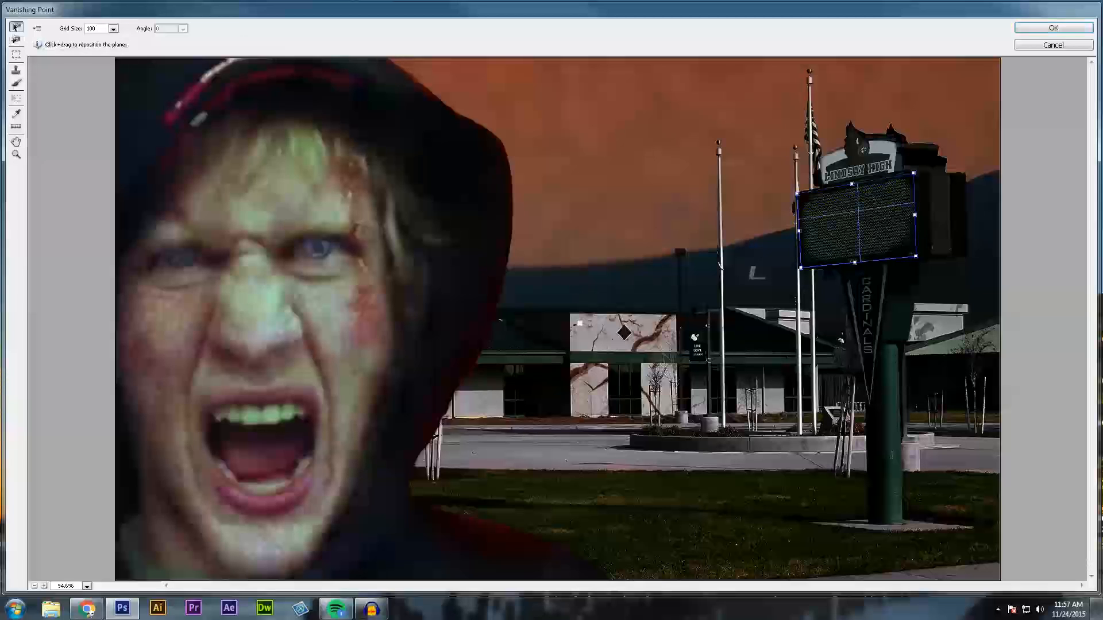
left_click_drag(801, 268, 797, 268)
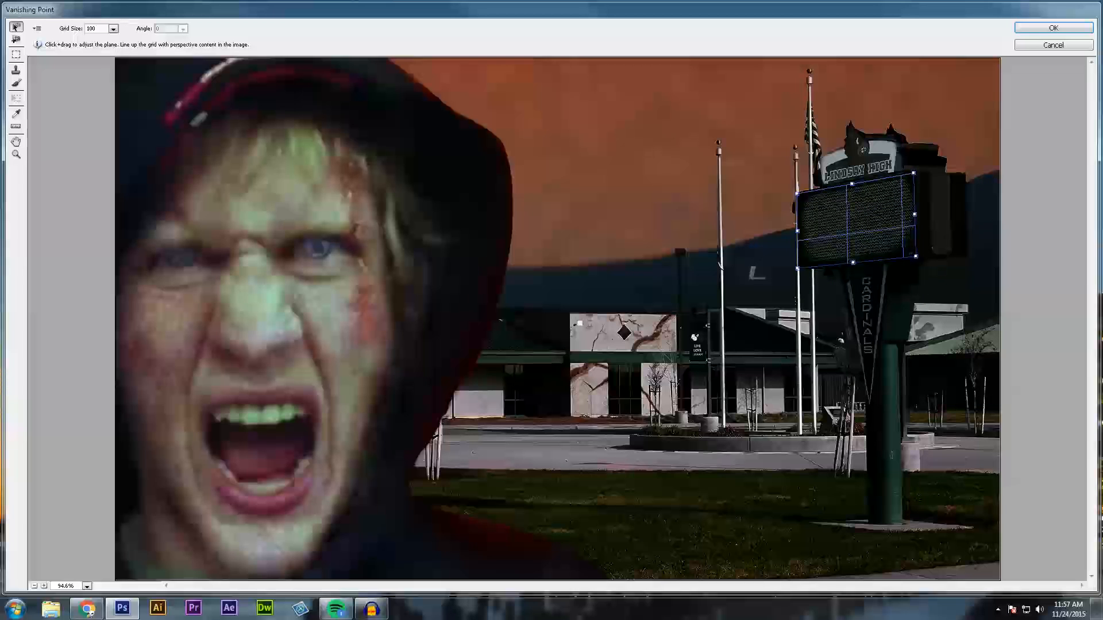
Paste the GO ZOMBIES lettering into Vanishing Point, fit it onto the sign's perspective plane and apply the filter
key("ctrl+v")
left_click_drag(164, 86, 857, 224)
left_click(1054, 27)
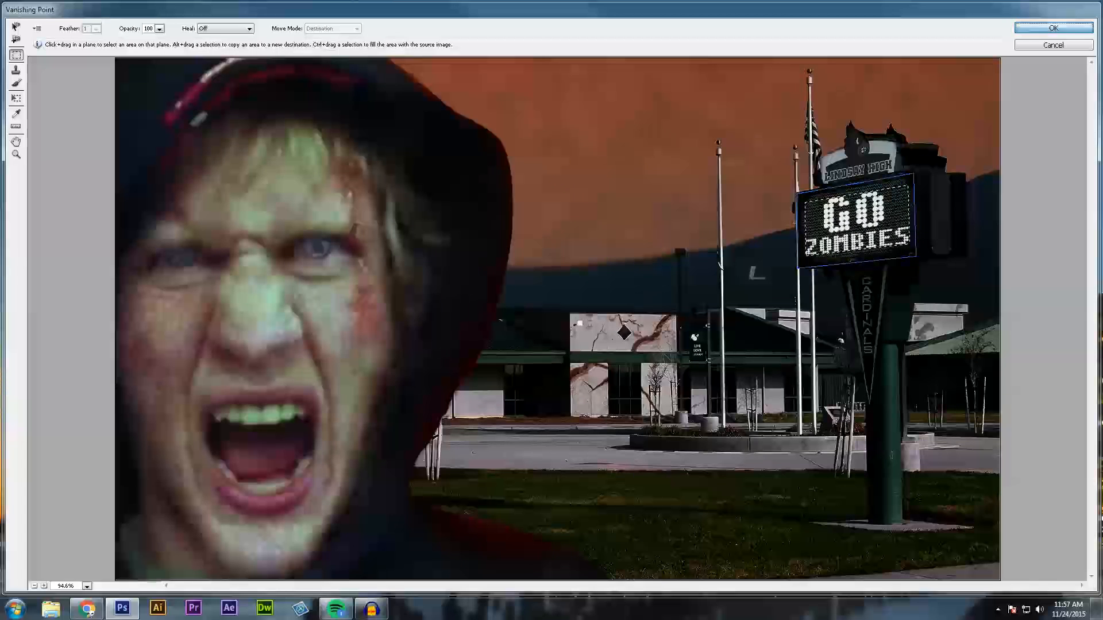